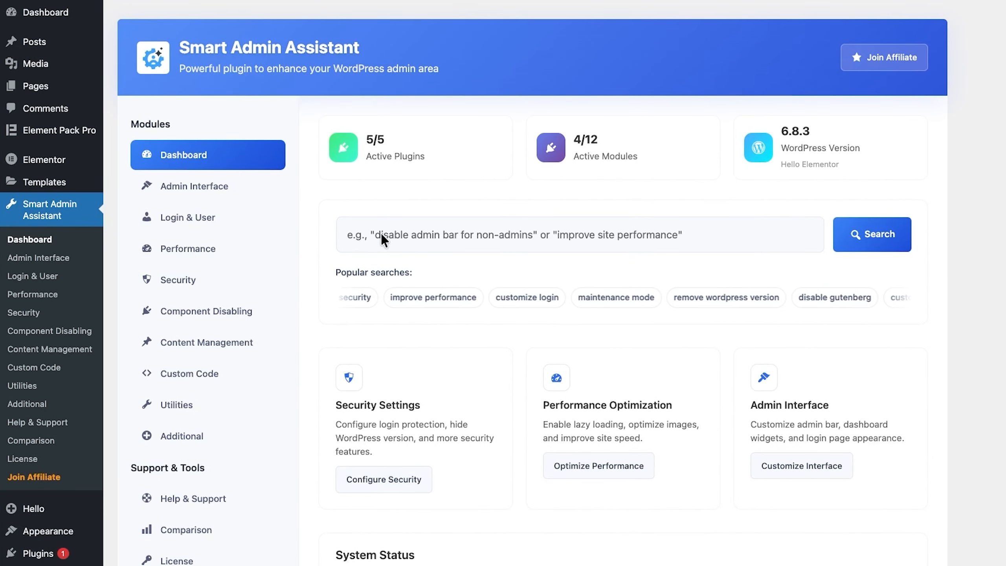
# Step: In the Login & User module, enable the custom login URL with slug "userlogin" and set default login URL redirection to Redirect to Homepage
pyautogui.click(208, 226)
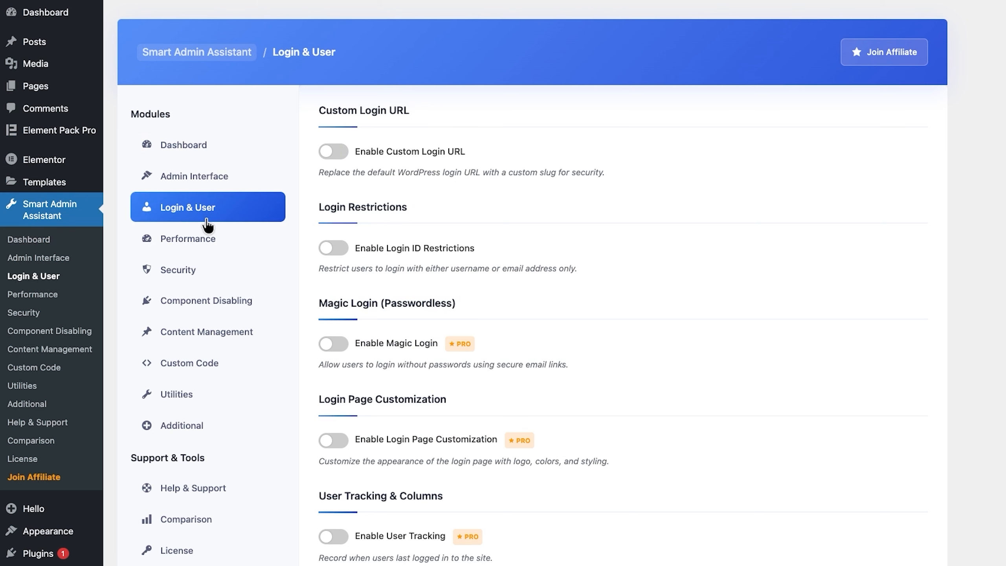
pyautogui.scroll(-5, 207, 225)
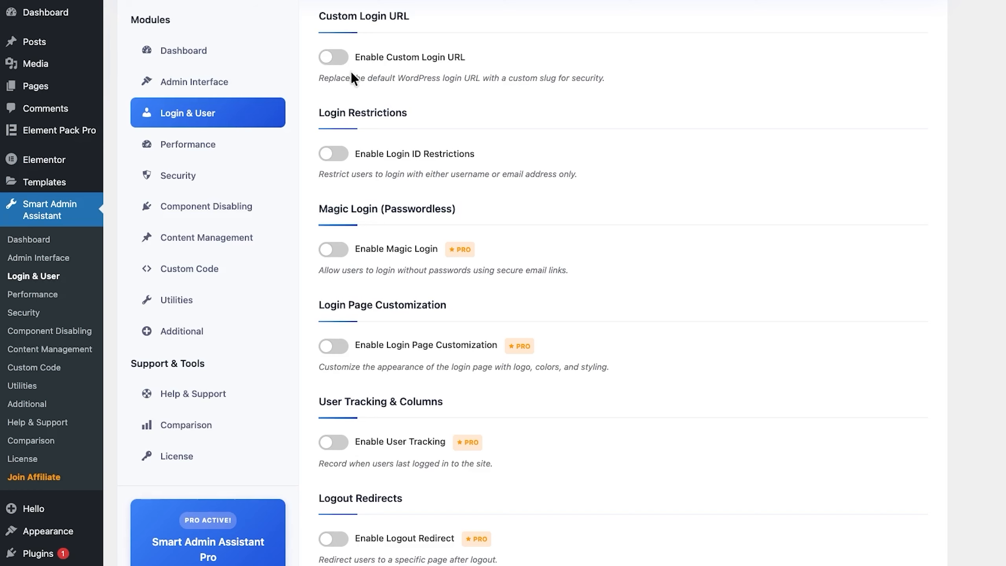
pyautogui.click(334, 57)
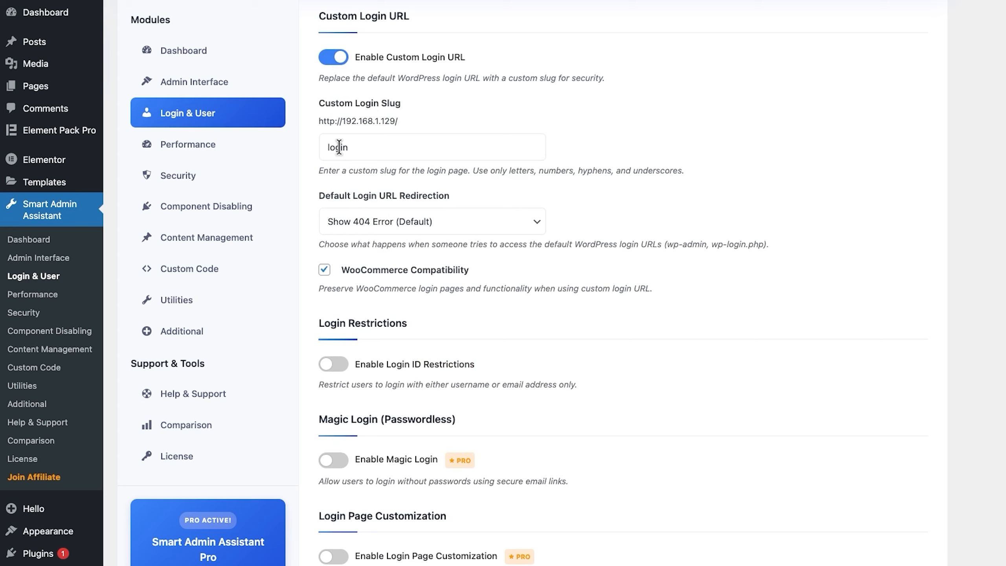
pyautogui.doubleClick(339, 147)
pyautogui.write('userlogin')
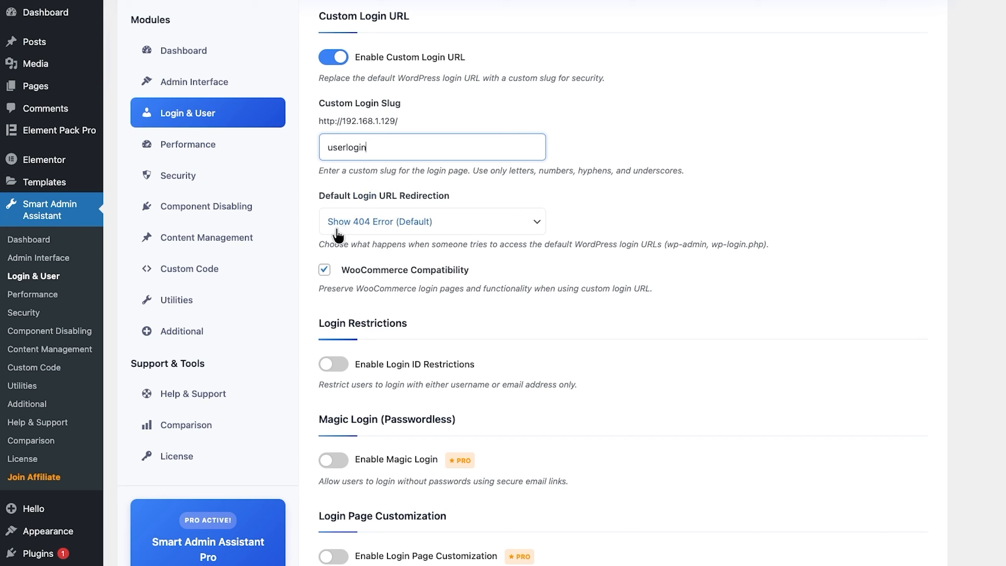
pyautogui.click(408, 229)
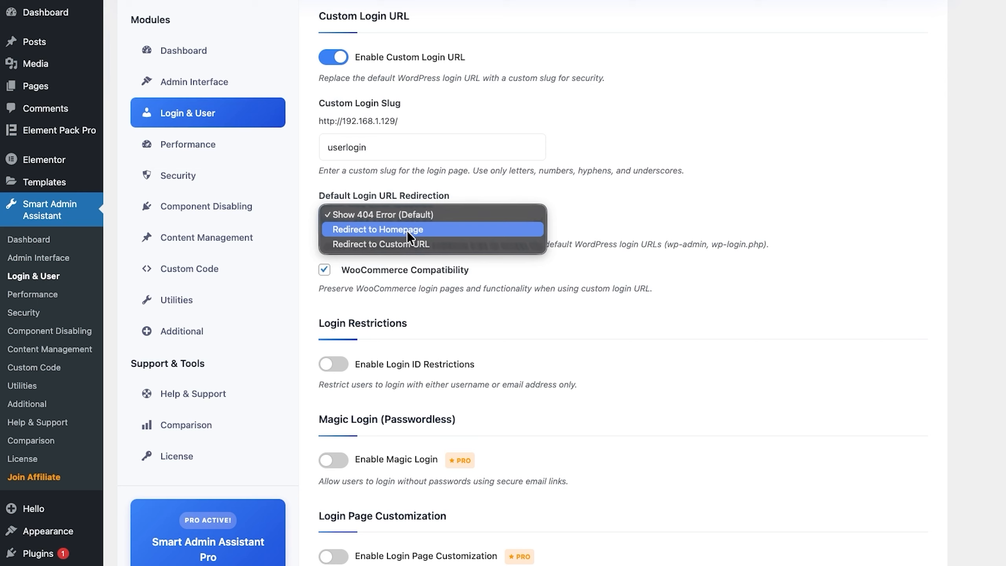
pyautogui.click(404, 231)
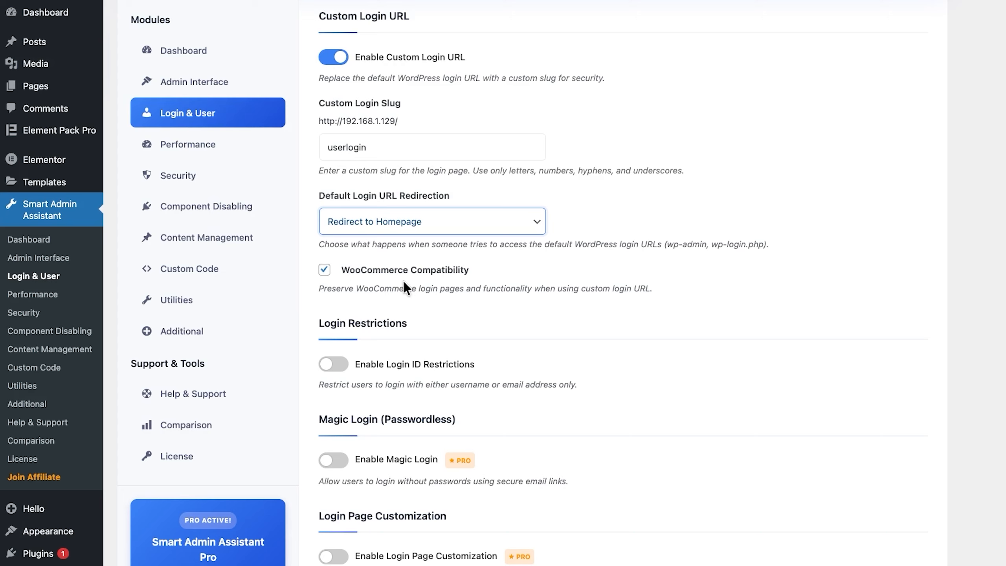
# Step: Enable Login ID Restrictions and set the login ID type to Username Only
pyautogui.scroll(-3, 403, 280)
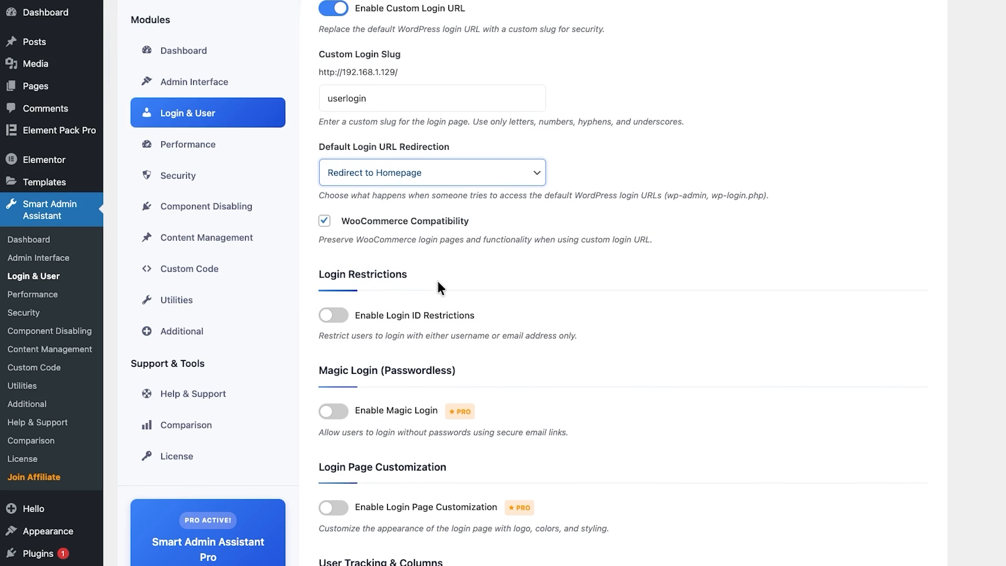
pyautogui.scroll(-2, 437, 282)
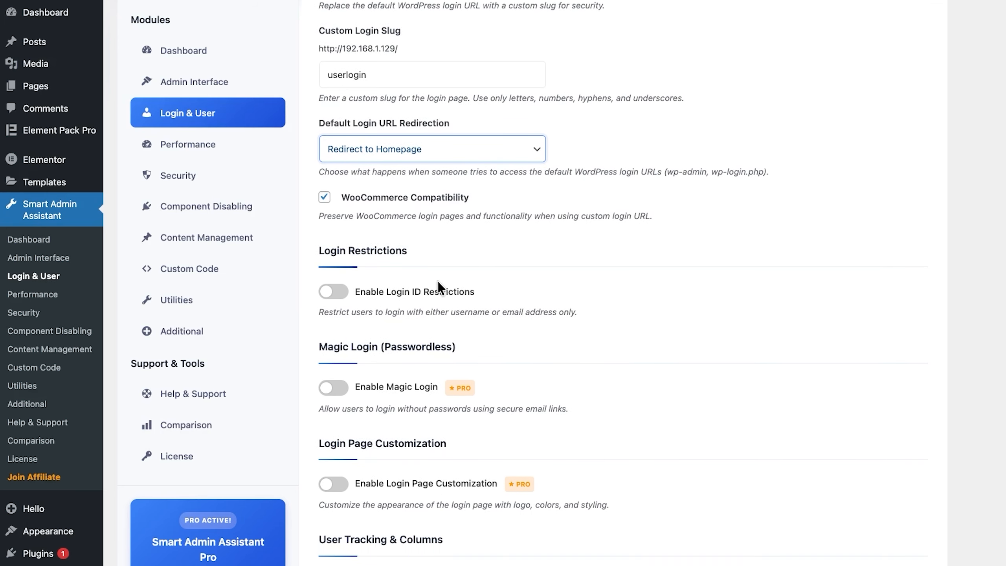
pyautogui.click(337, 298)
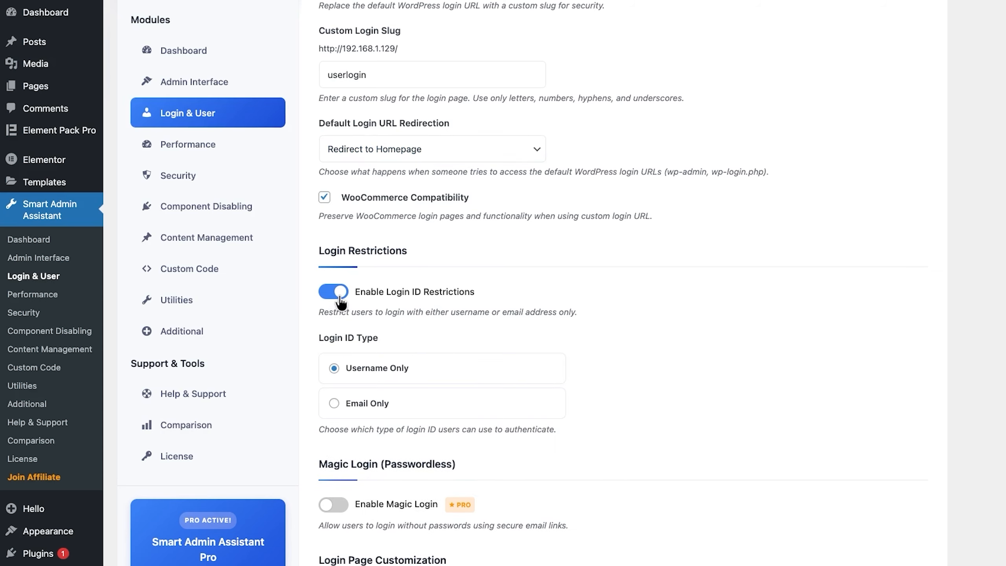
pyautogui.click(374, 411)
pyautogui.click(368, 376)
# Step: Enable passwordless Magic Login and turn on Auto Login Links in Emails
pyautogui.scroll(-6, 515, 340)
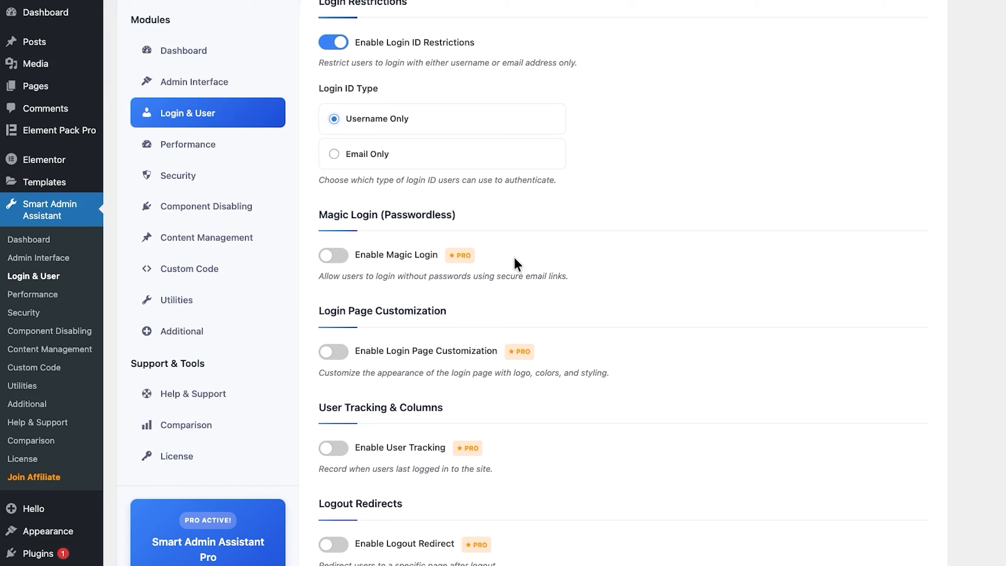
pyautogui.click(341, 262)
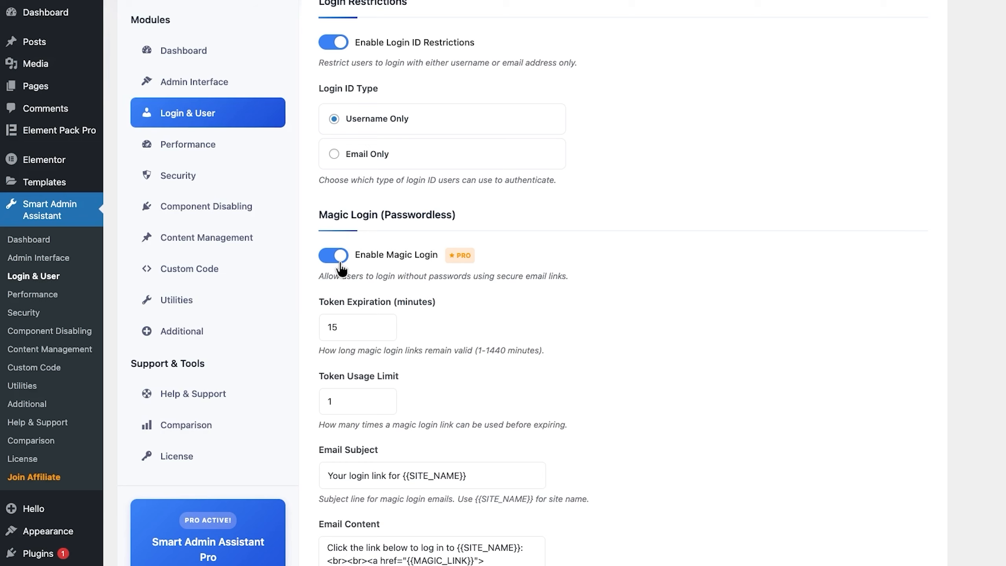
pyautogui.scroll(-2, 396, 279)
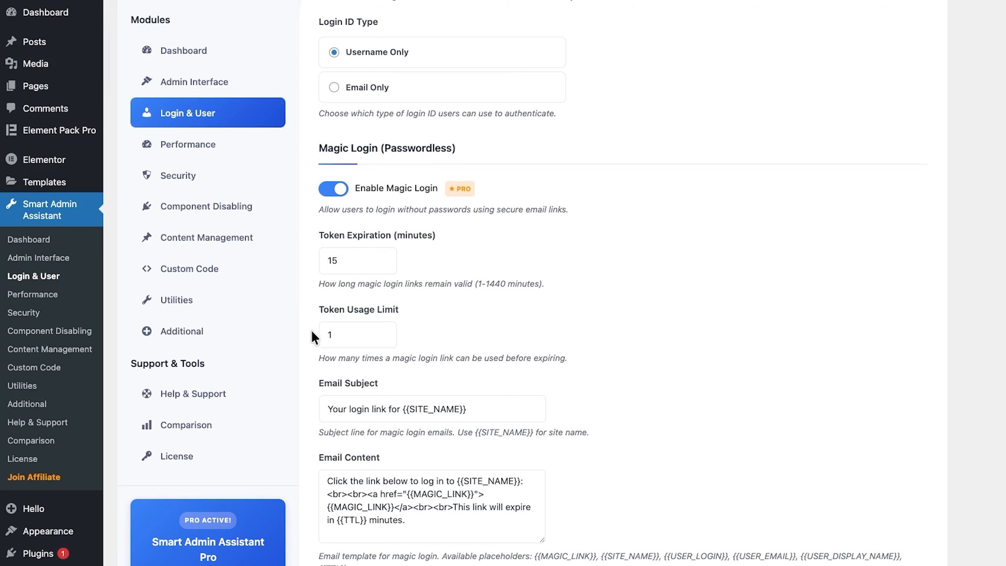
pyautogui.scroll(-2, 372, 328)
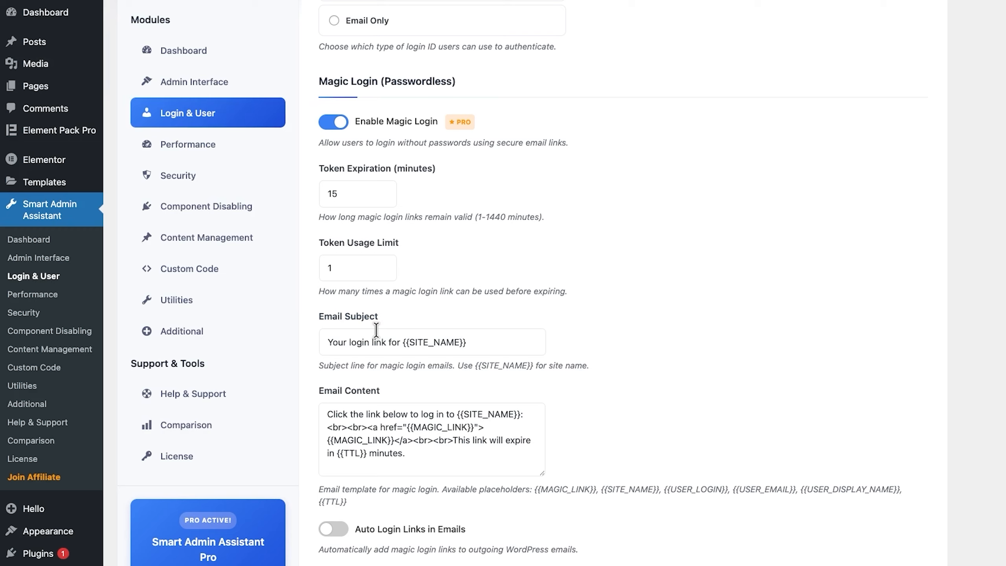
pyautogui.scroll(-4, 376, 329)
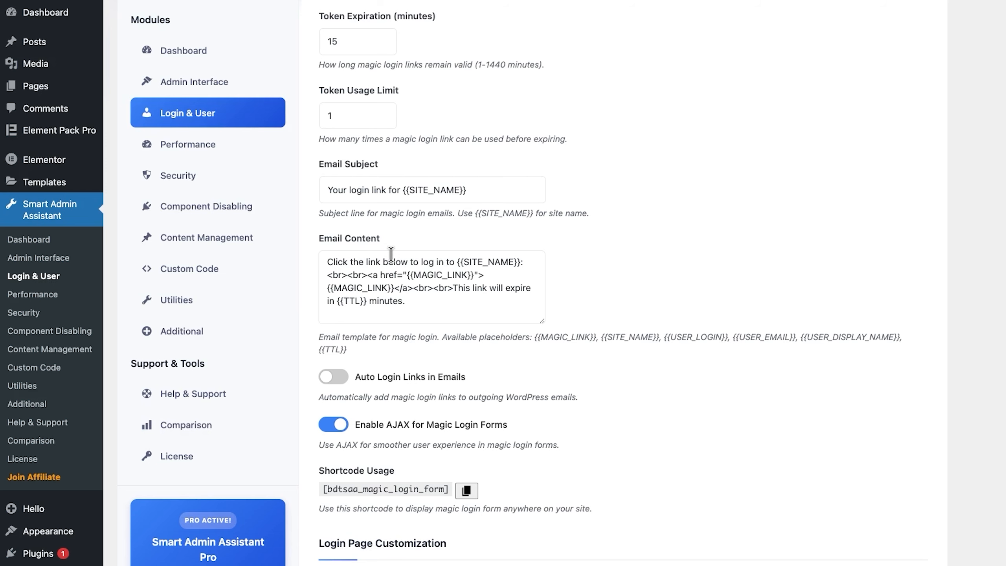
pyautogui.scroll(-2, 357, 337)
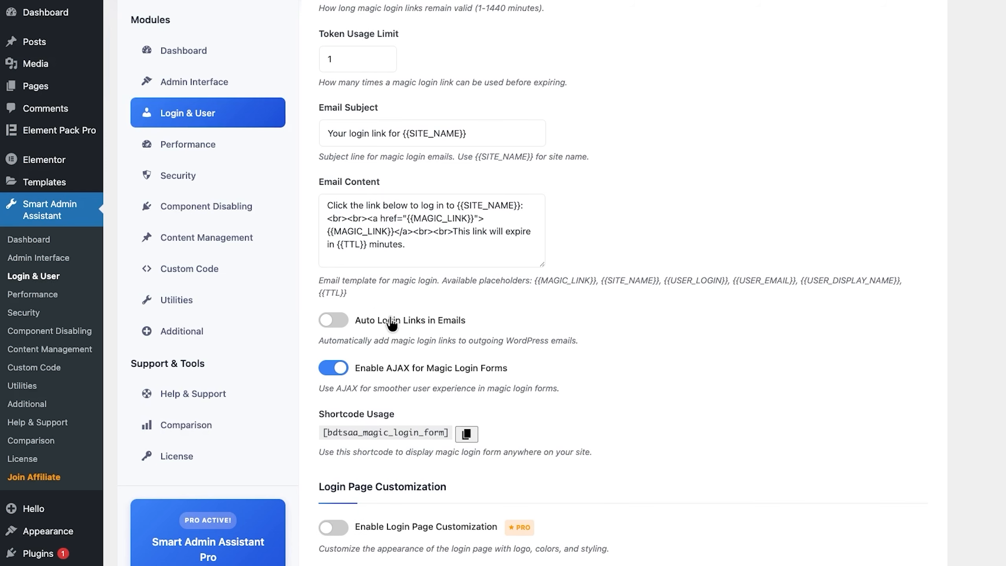
pyautogui.click(341, 328)
# Step: Enable Login Page Customization to open up the logo, color and styling options
pyautogui.scroll(-3, 356, 329)
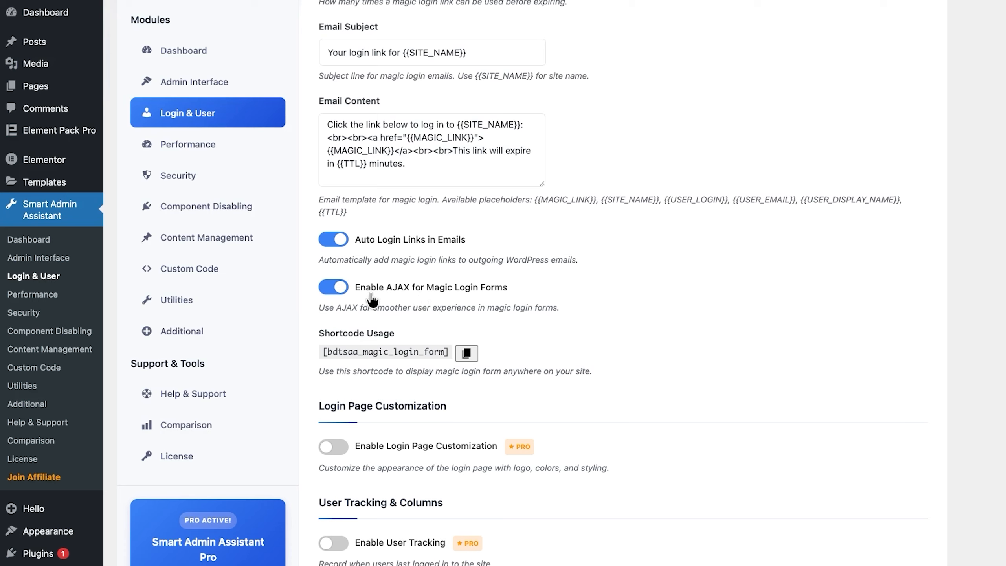
pyautogui.scroll(-3, 374, 300)
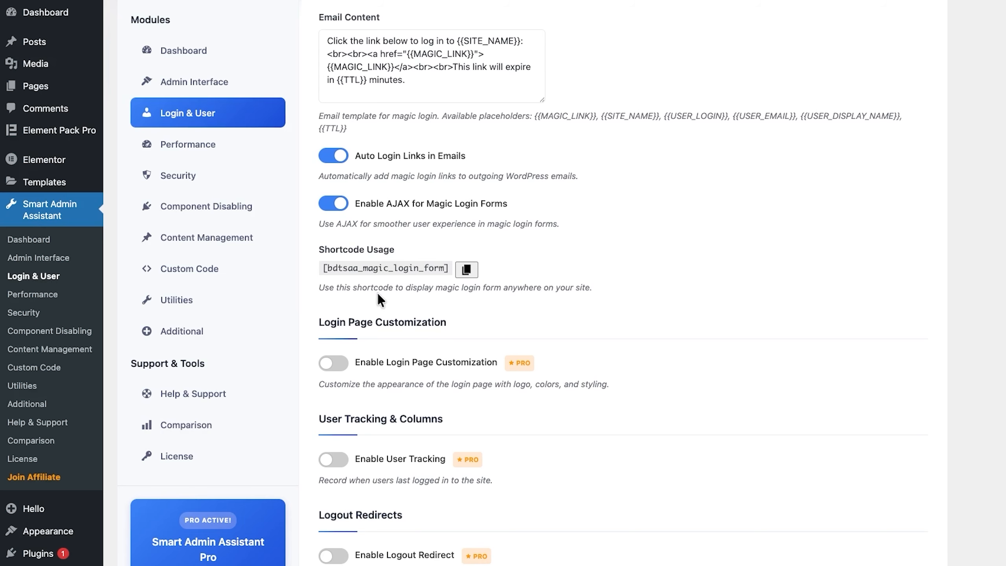
pyautogui.scroll(-2, 377, 291)
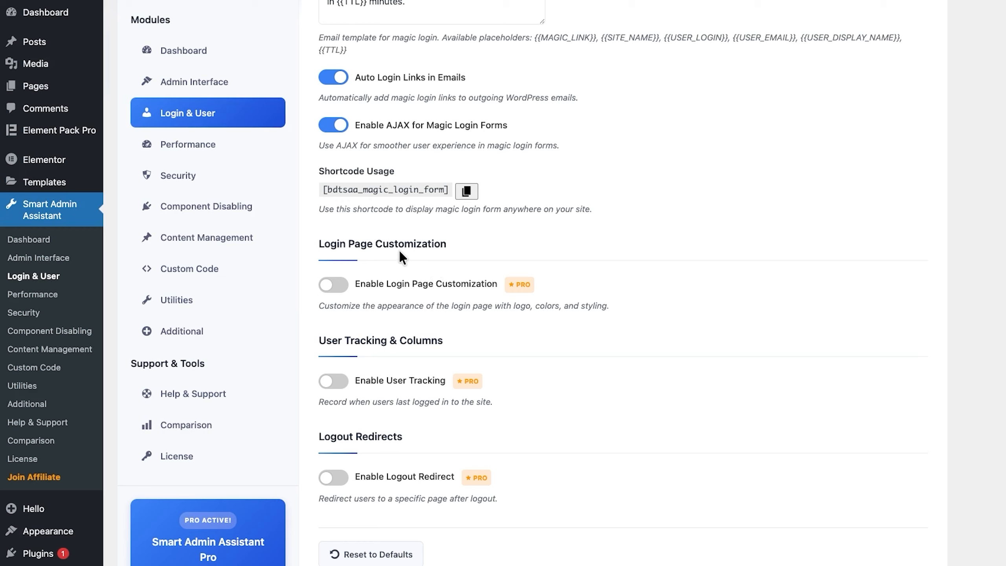
pyautogui.click(325, 287)
pyautogui.scroll(-5, 405, 273)
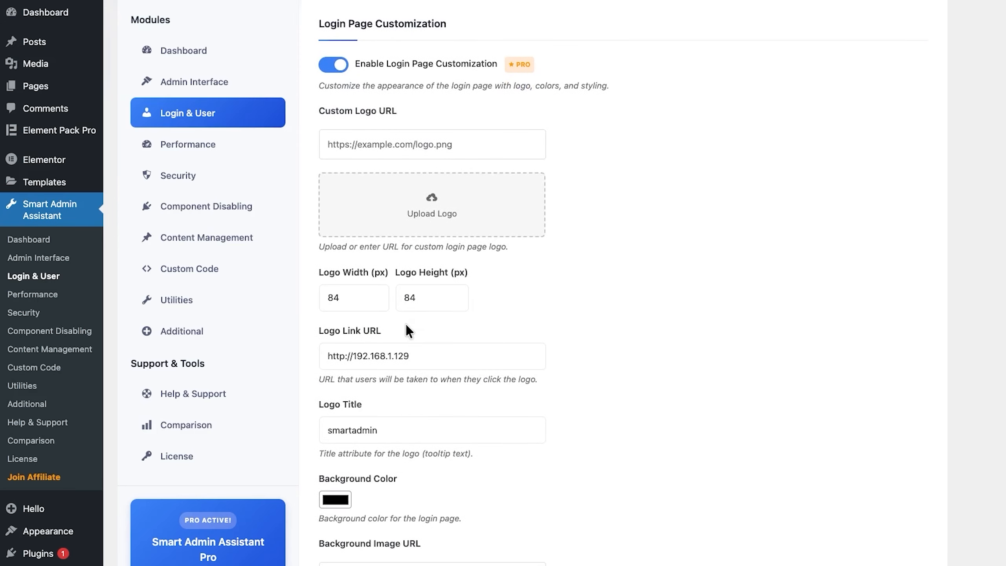
# Step: Set the custom login page logo to launch-guard-logo-circle-1.png from the media library
pyautogui.scroll(-1, 460, 233)
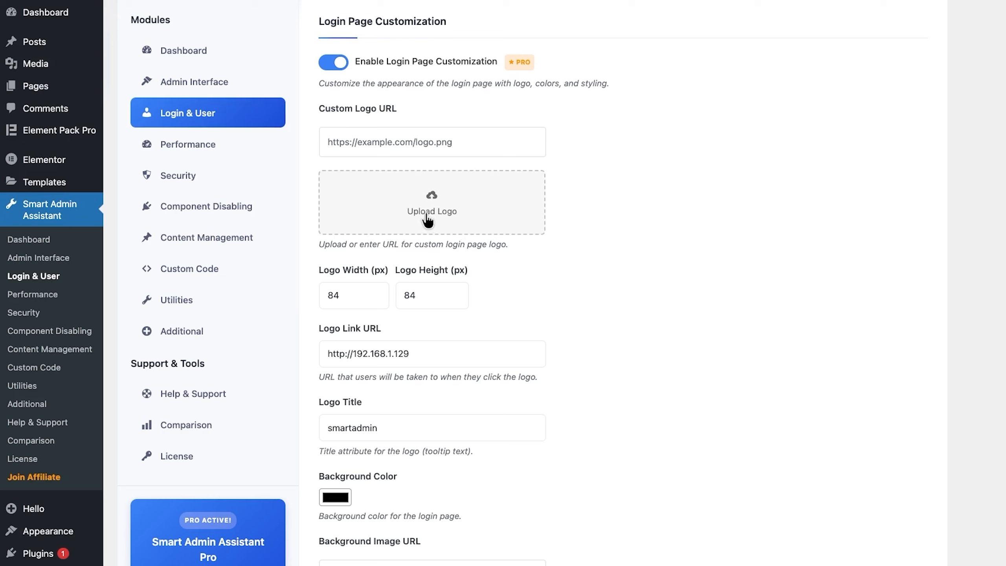
pyautogui.click(456, 217)
pyautogui.click(55, 127)
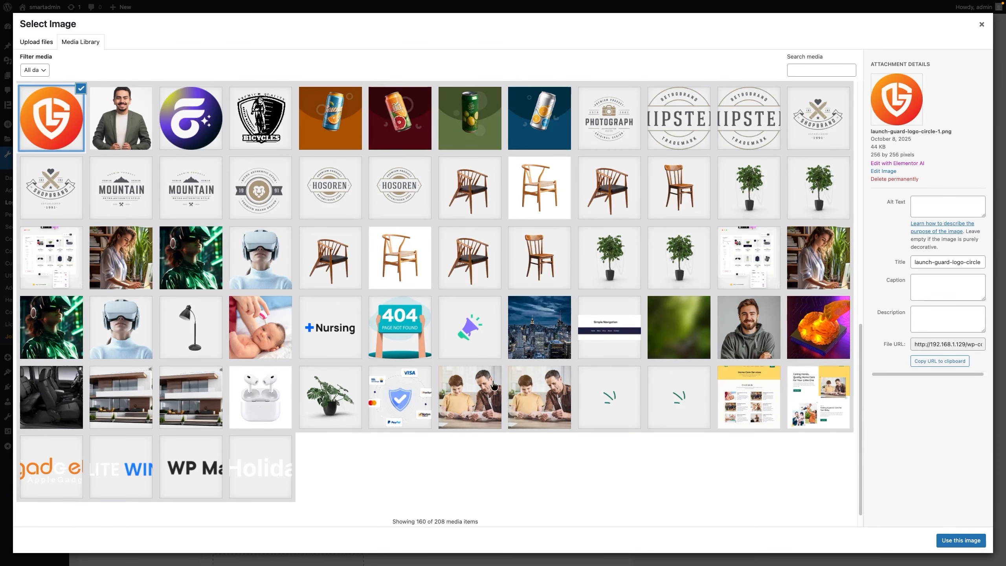
pyautogui.click(959, 540)
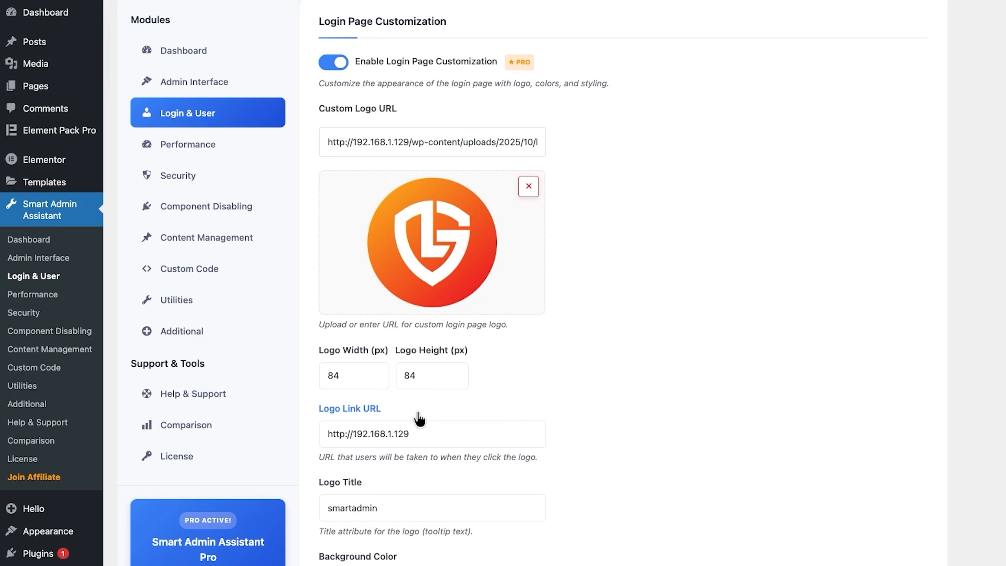
# Step: Clear the Logo Title text in the login page customization settings
pyautogui.scroll(-3, 418, 416)
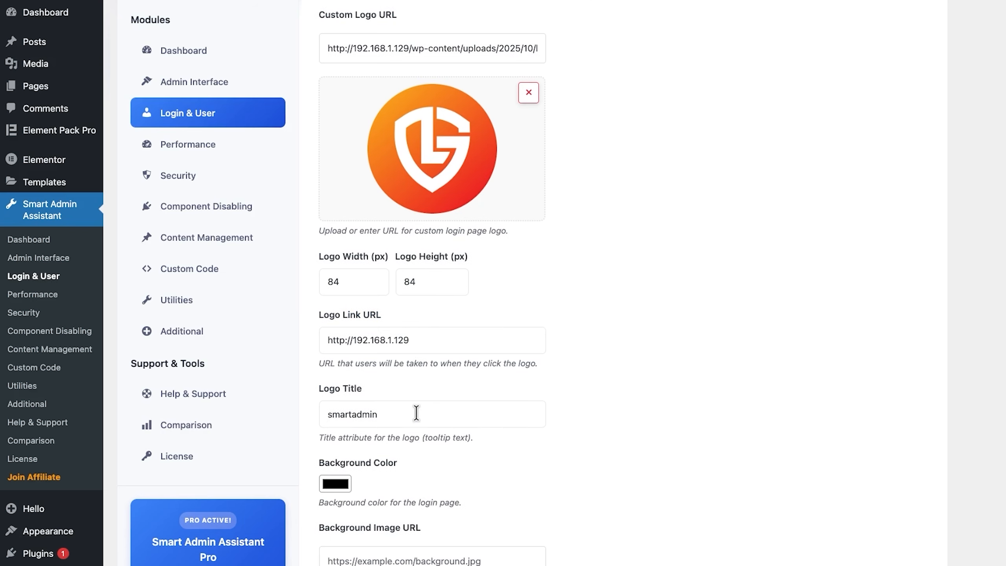
pyautogui.moveTo(417, 413); pyautogui.dragTo(312, 407)
pyautogui.press('BackSpace')
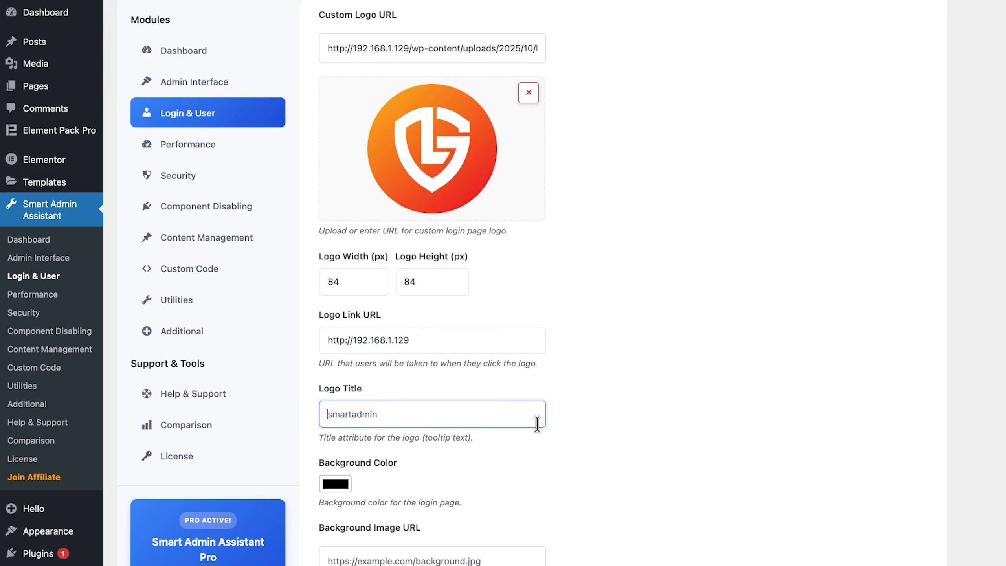
# Step: Set the login page background color to near-black, RGB 13, 13, 13
pyautogui.scroll(-3, 541, 417)
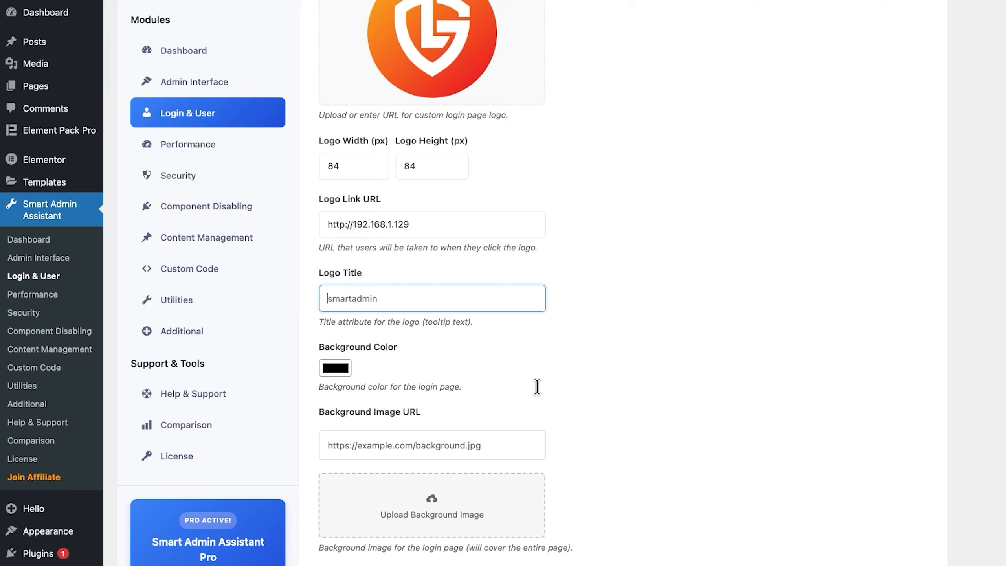
pyautogui.click(334, 372)
pyautogui.moveTo(361, 416); pyautogui.dragTo(321, 461)
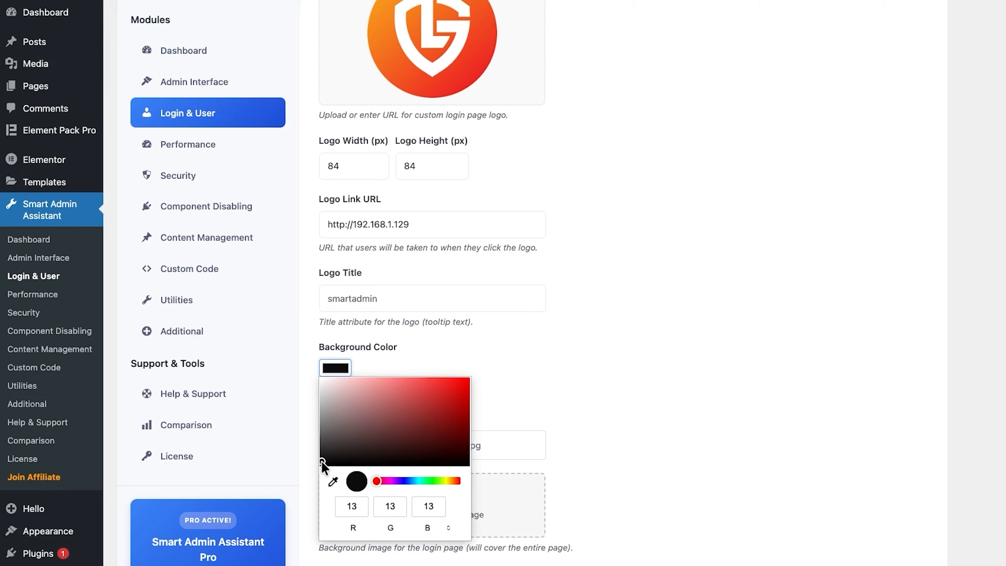
pyautogui.click(575, 388)
# Step: Set the login form background color to a very light grey, RGB 247, 247, 247
pyautogui.scroll(-3, 575, 388)
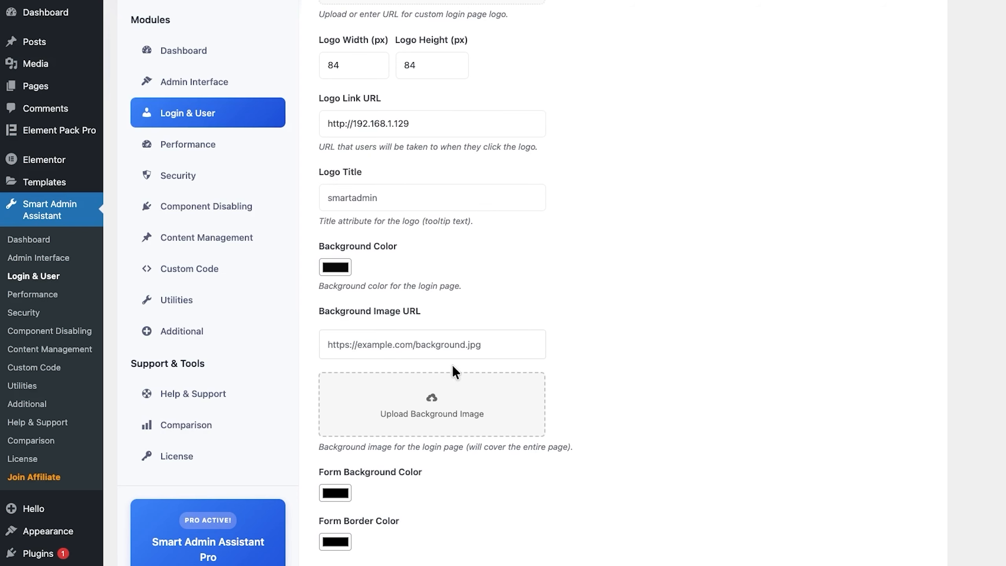
pyautogui.scroll(-2, 453, 365)
pyautogui.scroll(-2, 478, 341)
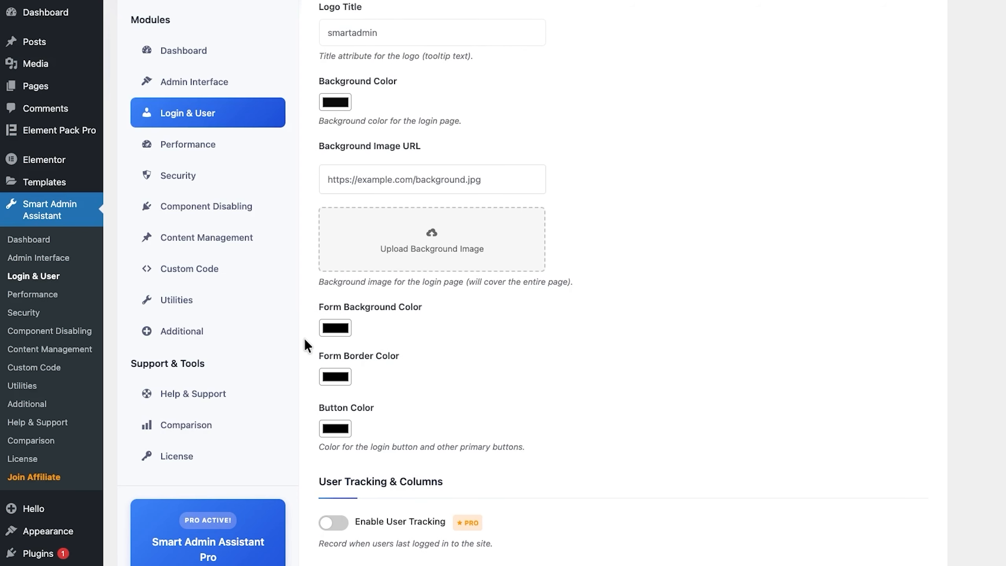
pyautogui.click(337, 332)
pyautogui.moveTo(337, 364); pyautogui.dragTo(302, 350)
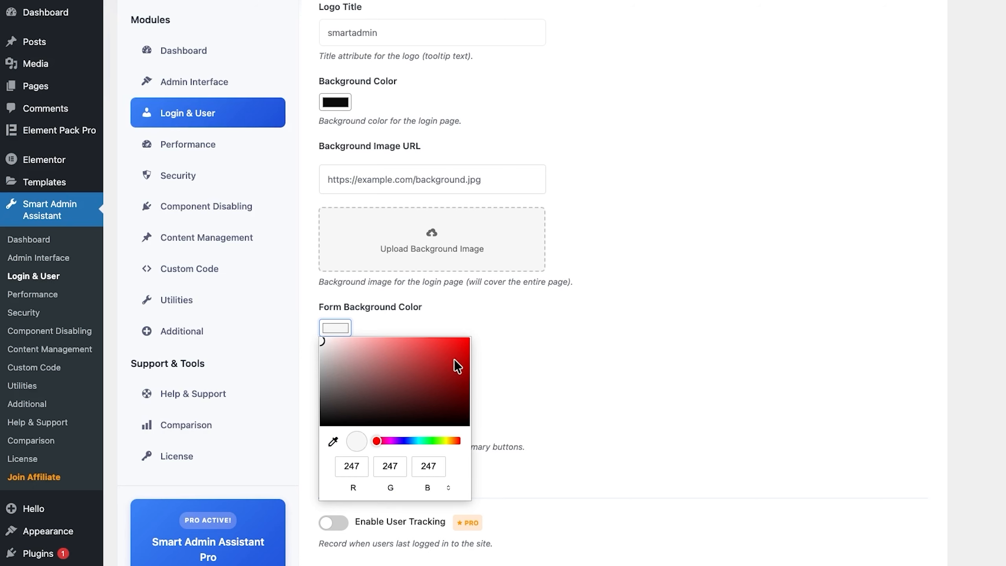
pyautogui.click(545, 340)
# Step: Enable User Tracking and review its column, tracking and date format options
pyautogui.scroll(-1, 555, 338)
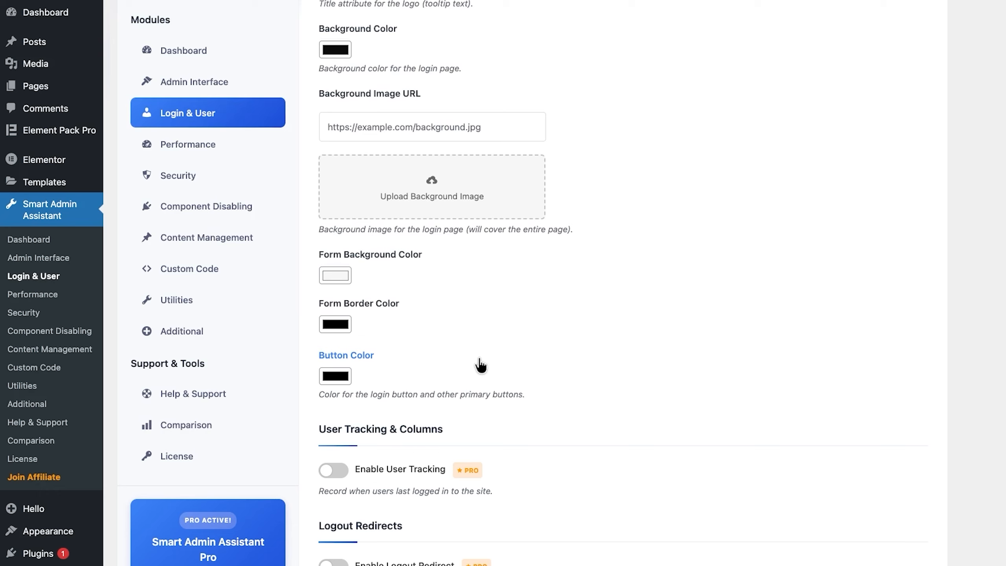
pyautogui.scroll(-3, 479, 353)
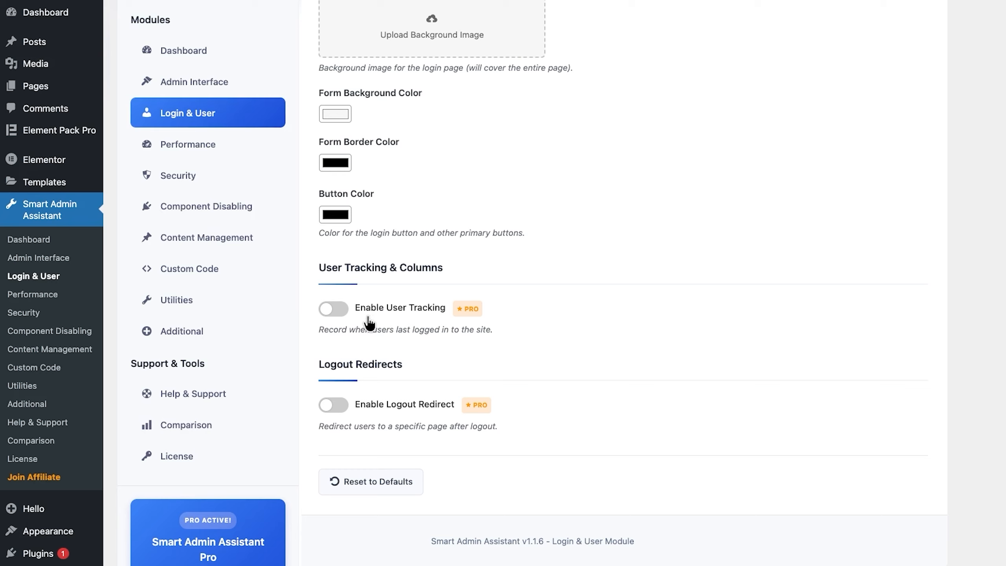
pyautogui.click(341, 317)
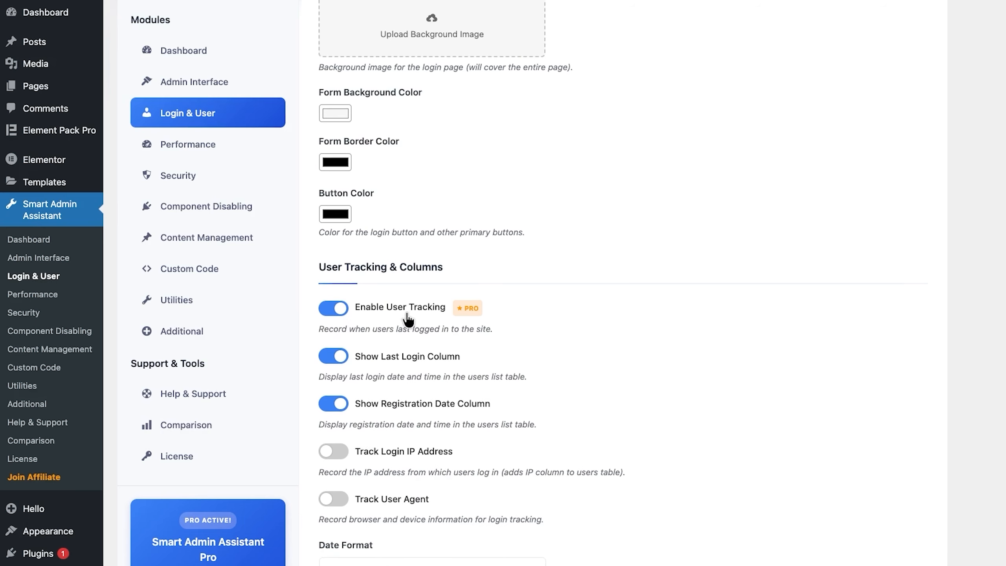
pyautogui.scroll(-1, 362, 320)
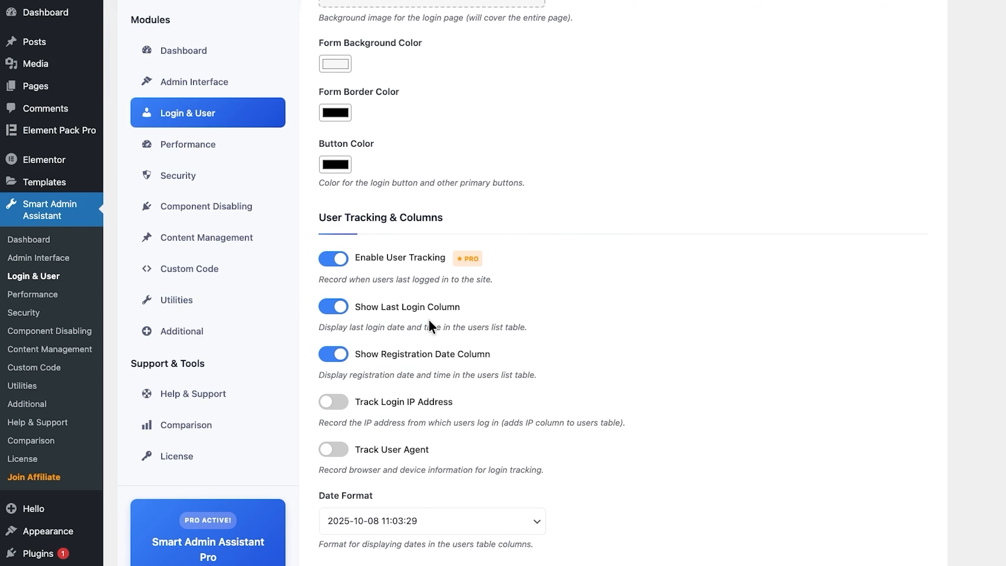
pyautogui.scroll(-1, 422, 321)
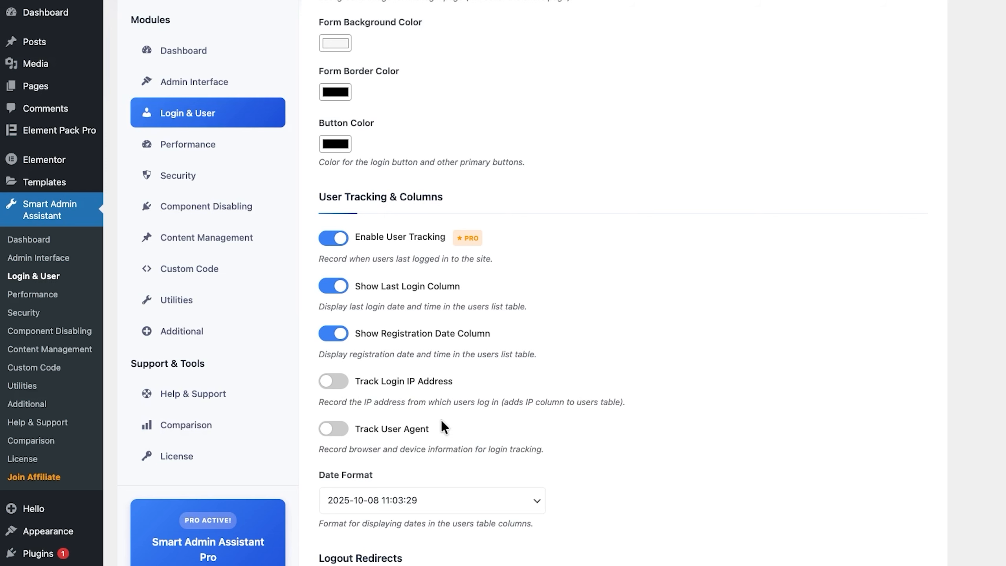
pyautogui.scroll(-5, 446, 426)
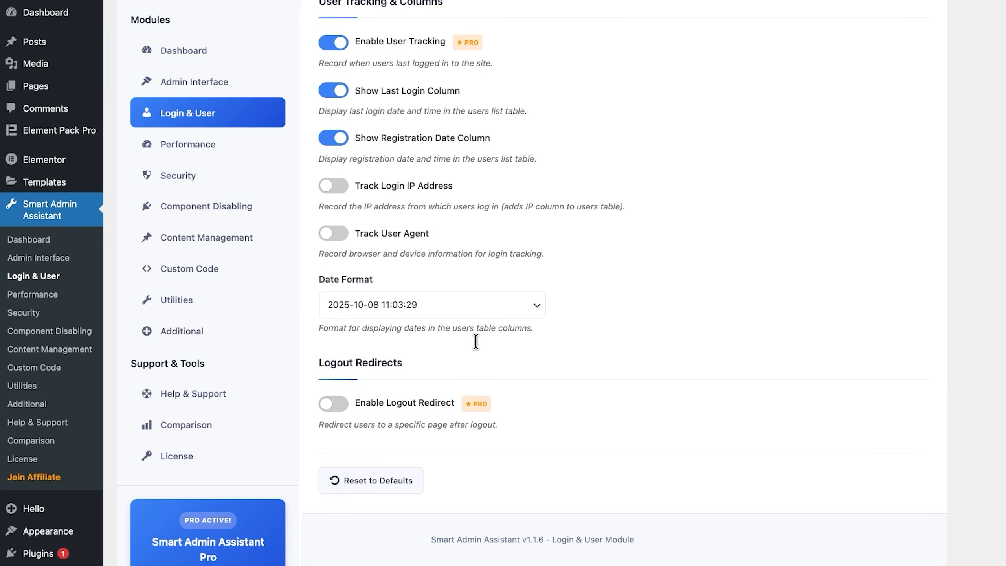
# Step: Enable Logout Redirect and select Editor under the role-specific logout redirects
pyautogui.scroll(-2, 473, 337)
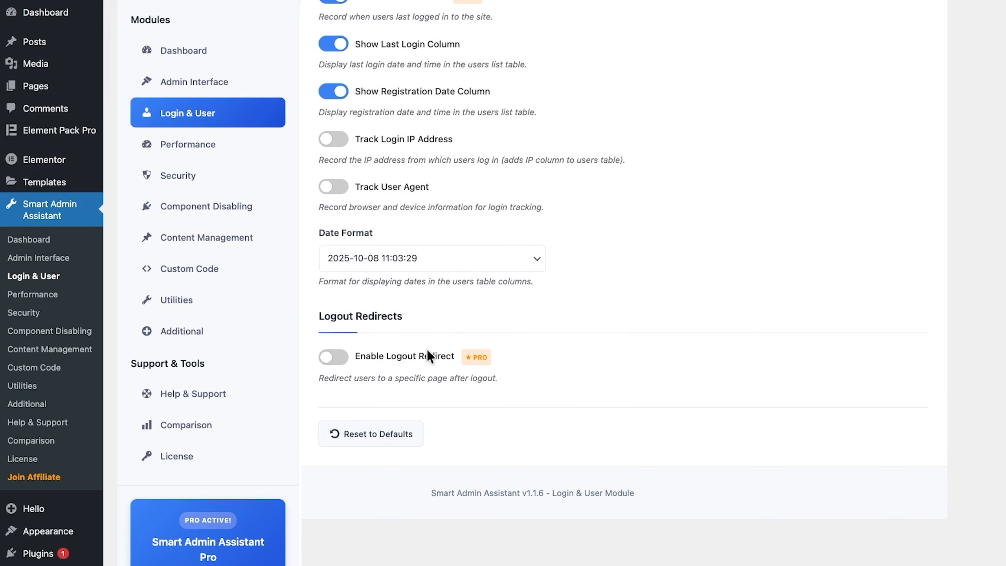
pyautogui.click(336, 365)
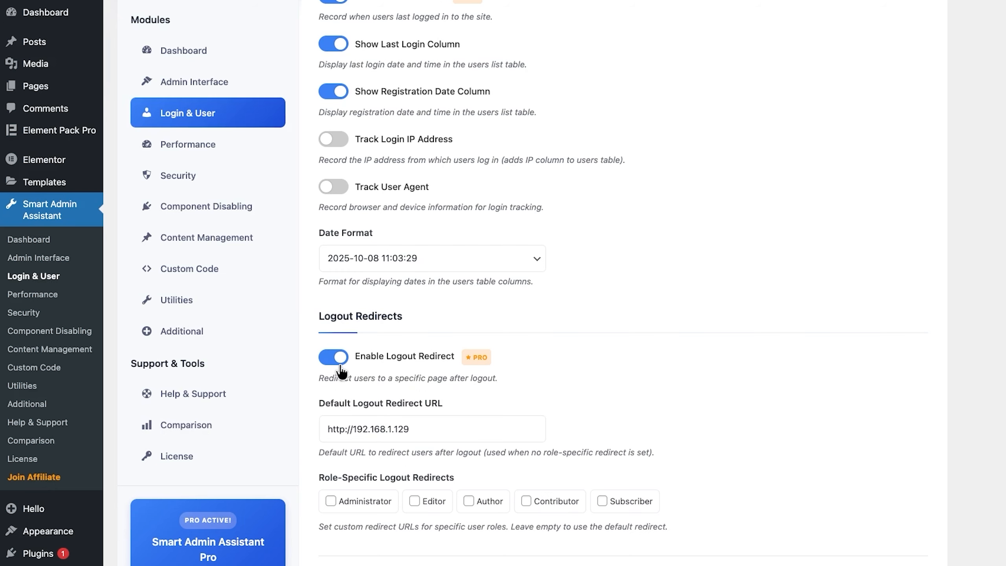
pyautogui.scroll(-1, 346, 372)
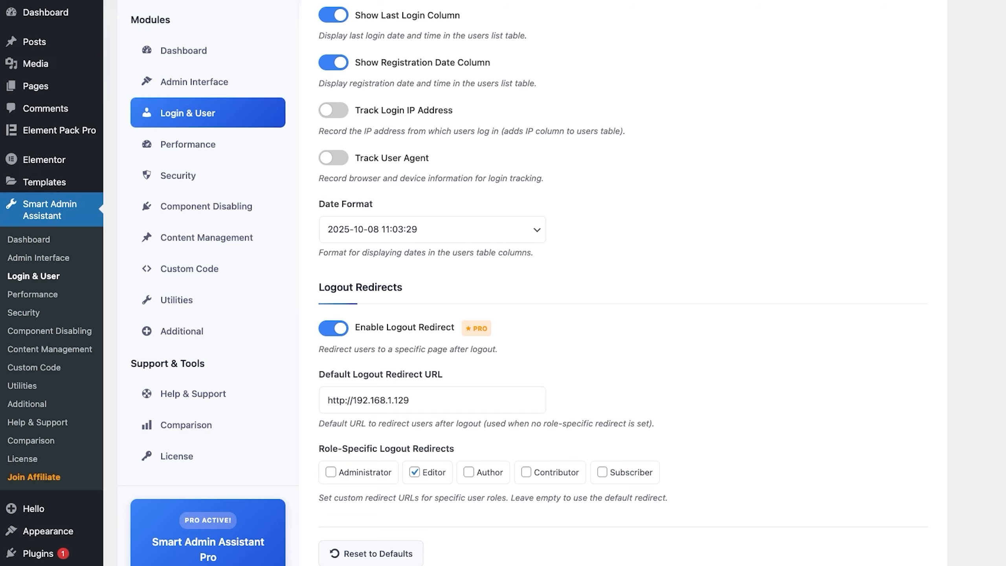
# Step: Disable Magic Login in the Magic Login (Passwordless) section
pyautogui.scroll(10, 519, 77)
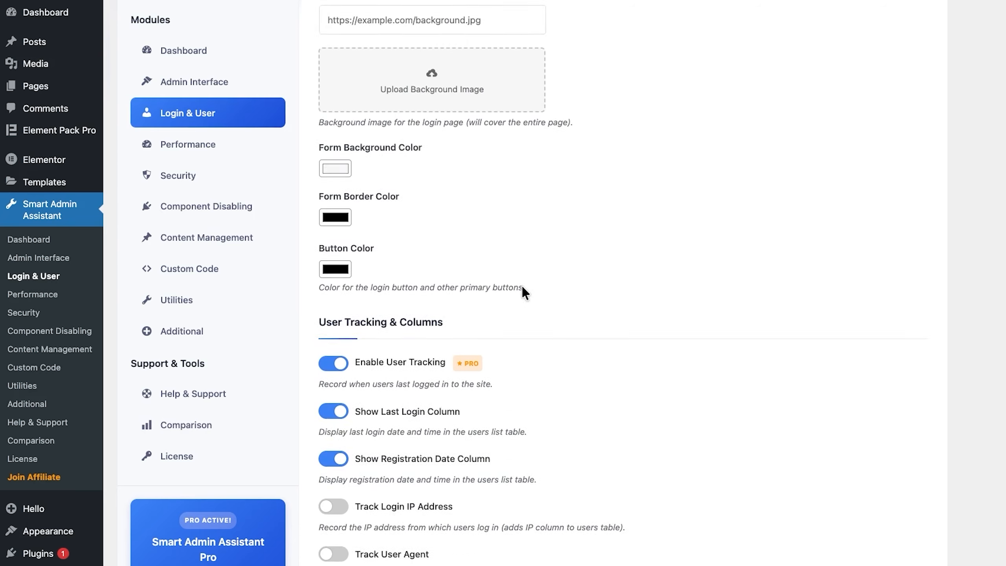
pyautogui.scroll(20, 522, 286)
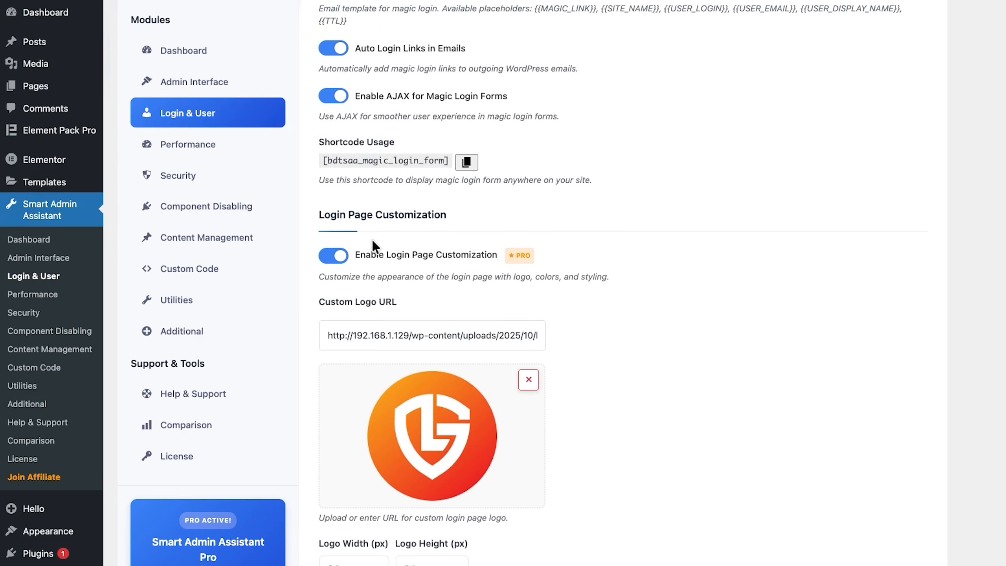
pyautogui.scroll(14, 372, 240)
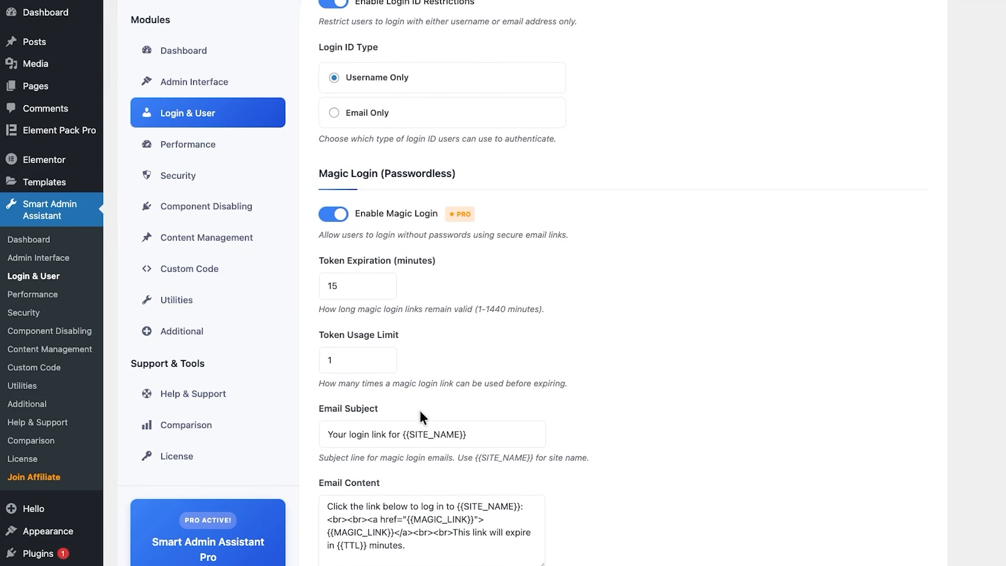
pyautogui.click(333, 216)
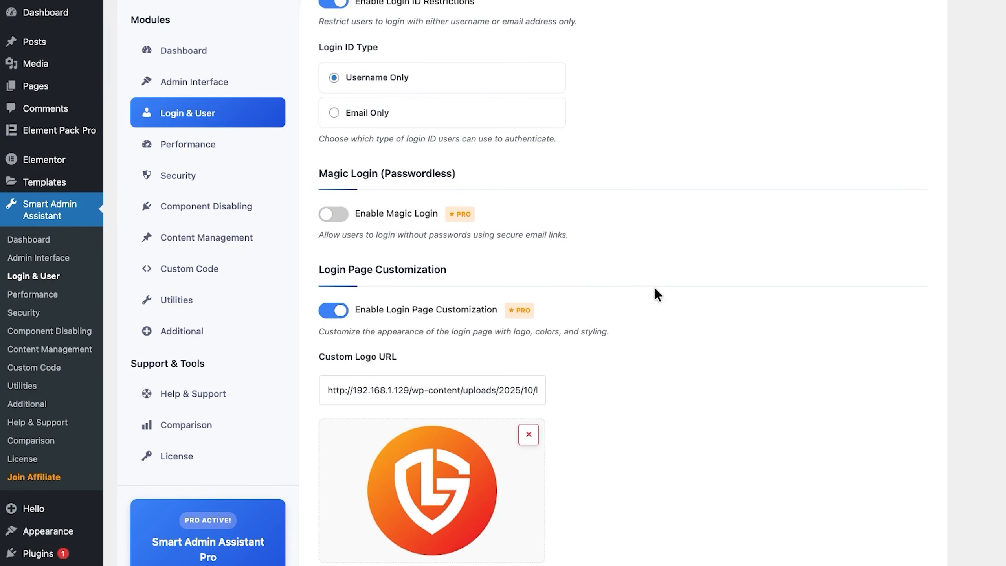
pyautogui.scroll(7, 657, 294)
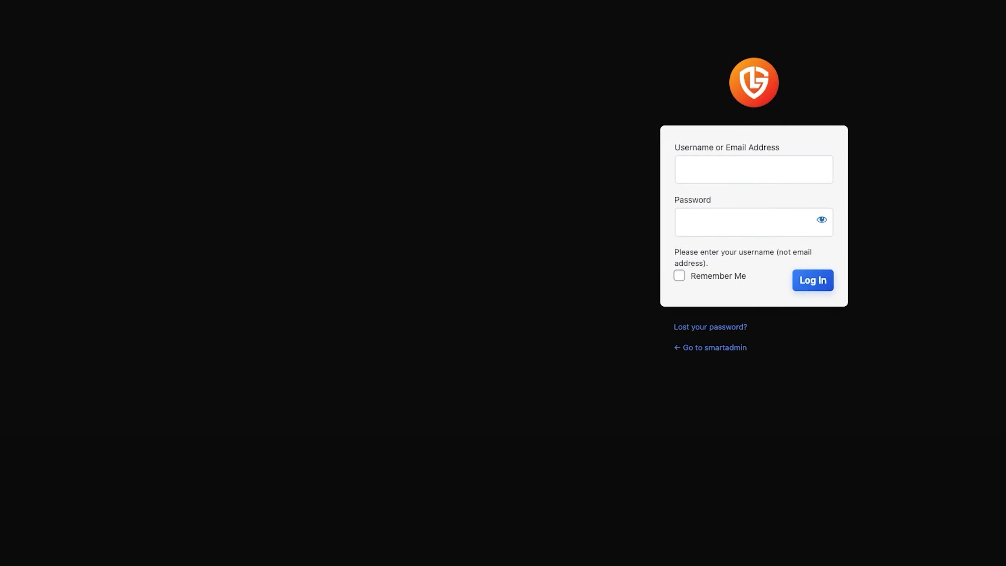
# Step: Test the default admin address by loading 192.168.1.129/wp-admin/ in place of the userlogin address while logged out
pyautogui.moveTo(542, 1)
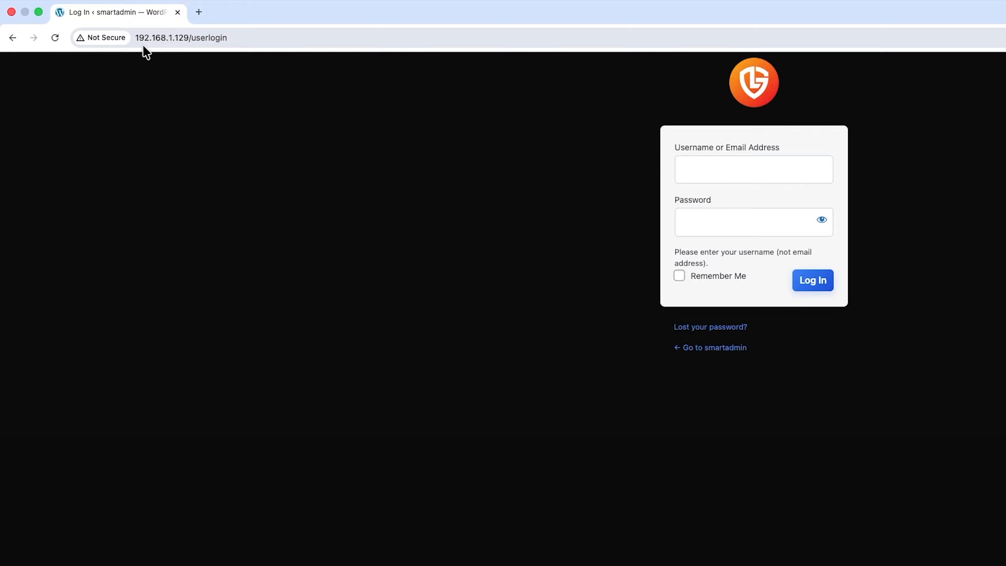
pyautogui.click(195, 40)
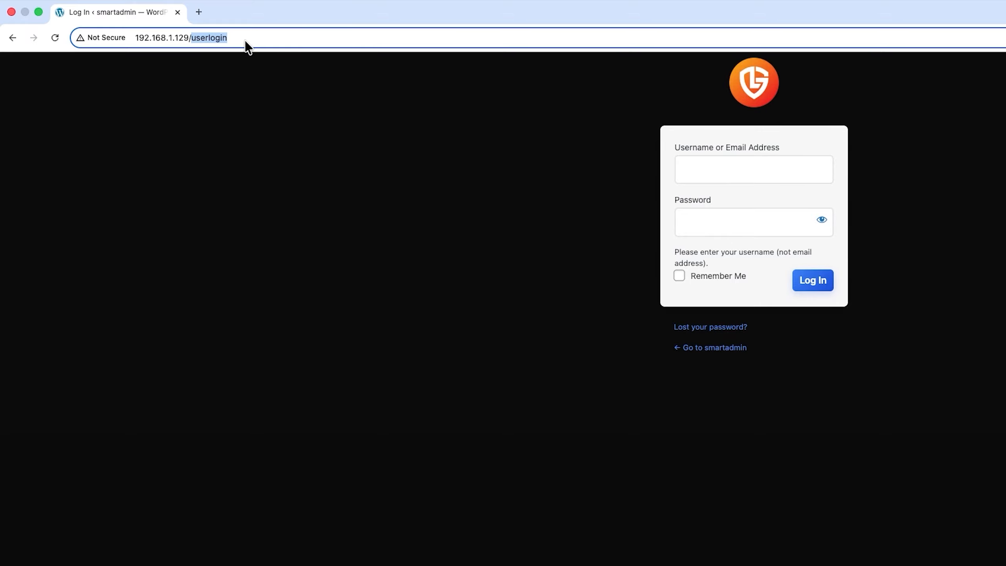
pyautogui.write('wp')
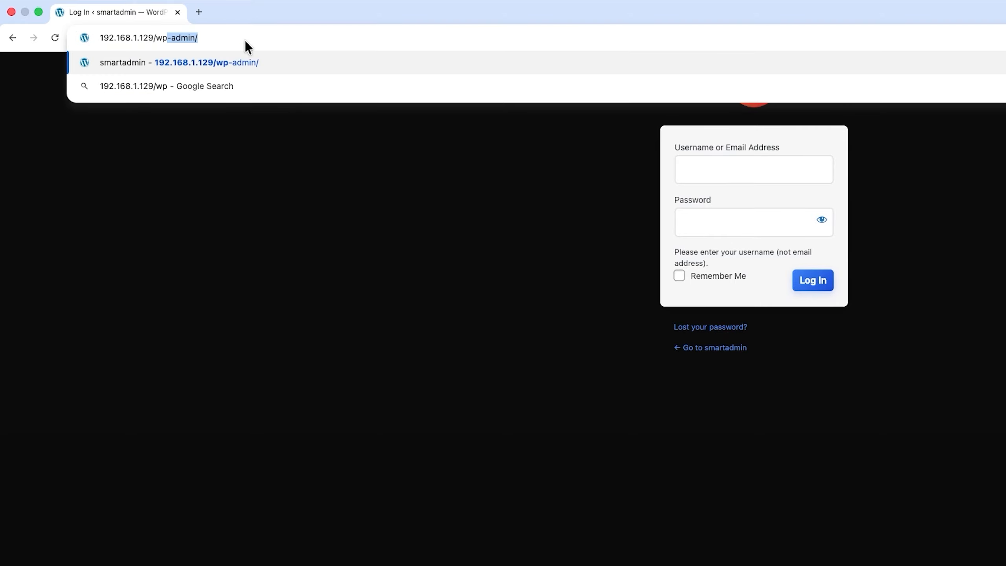
pyautogui.press('Return')
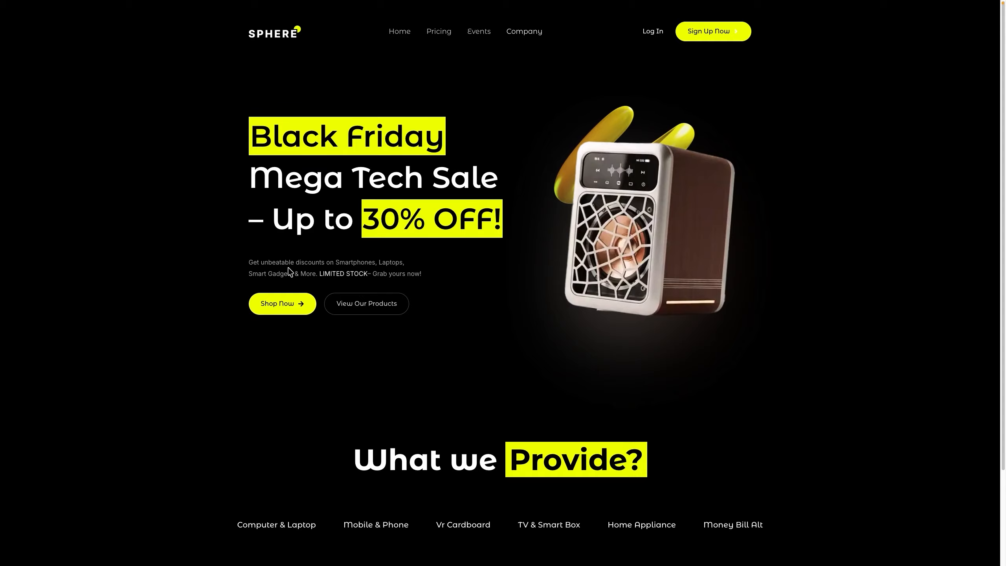
# Step: Load the custom login page at 192.168.1.129/userlogin to check its address and styling
pyautogui.moveTo(168, 1)
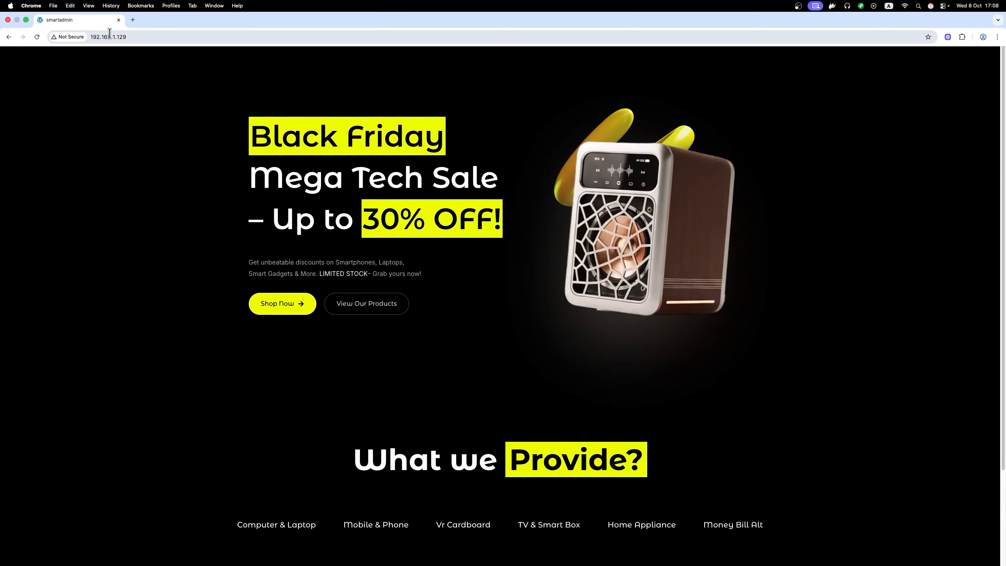
pyautogui.click(136, 36)
pyautogui.click(140, 37)
pyautogui.write('/us')
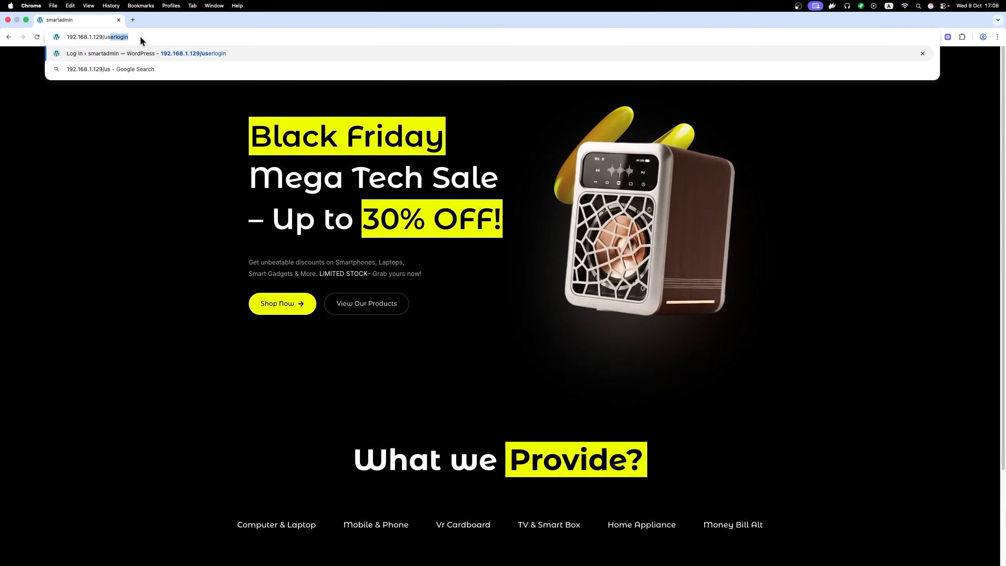
pyautogui.press('Return')
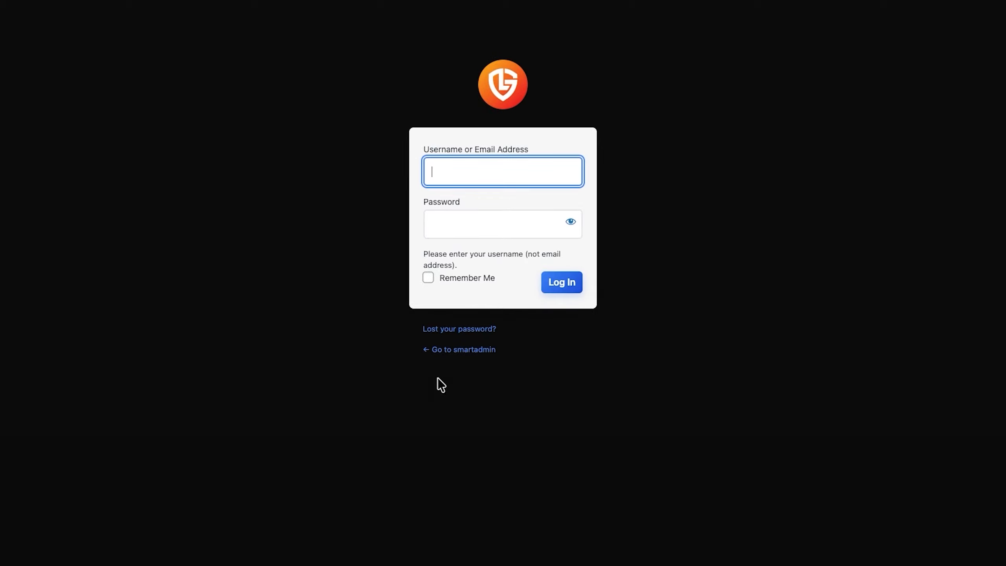